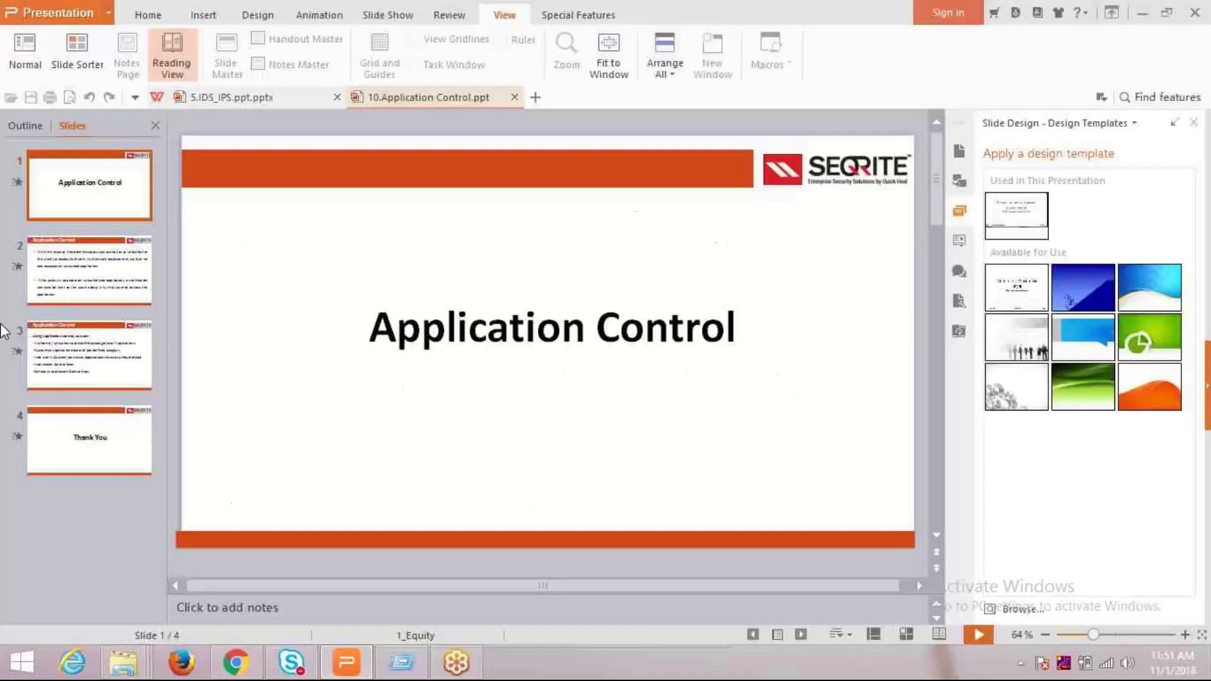
# Display slide 3, listing the Application Control capabilities, in WPS Presentation
pyautogui.click(88, 355)
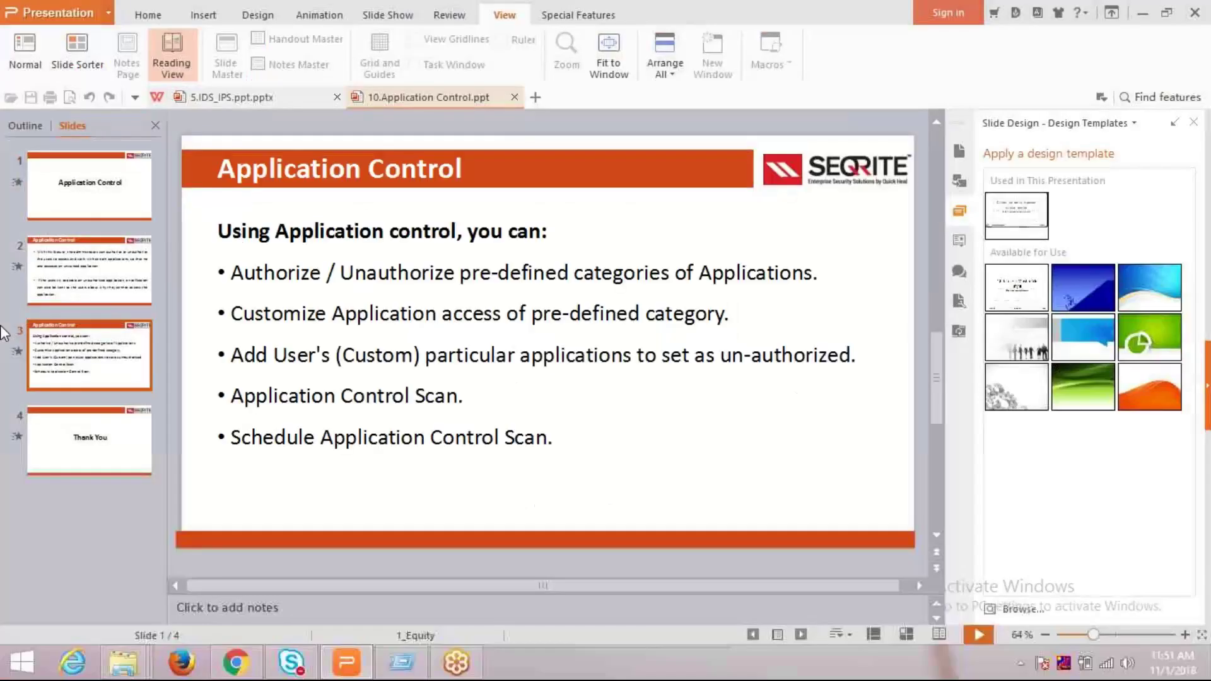
# Log in to the Seqrite web console in Chrome with the administrator password
pyautogui.click(236, 662)
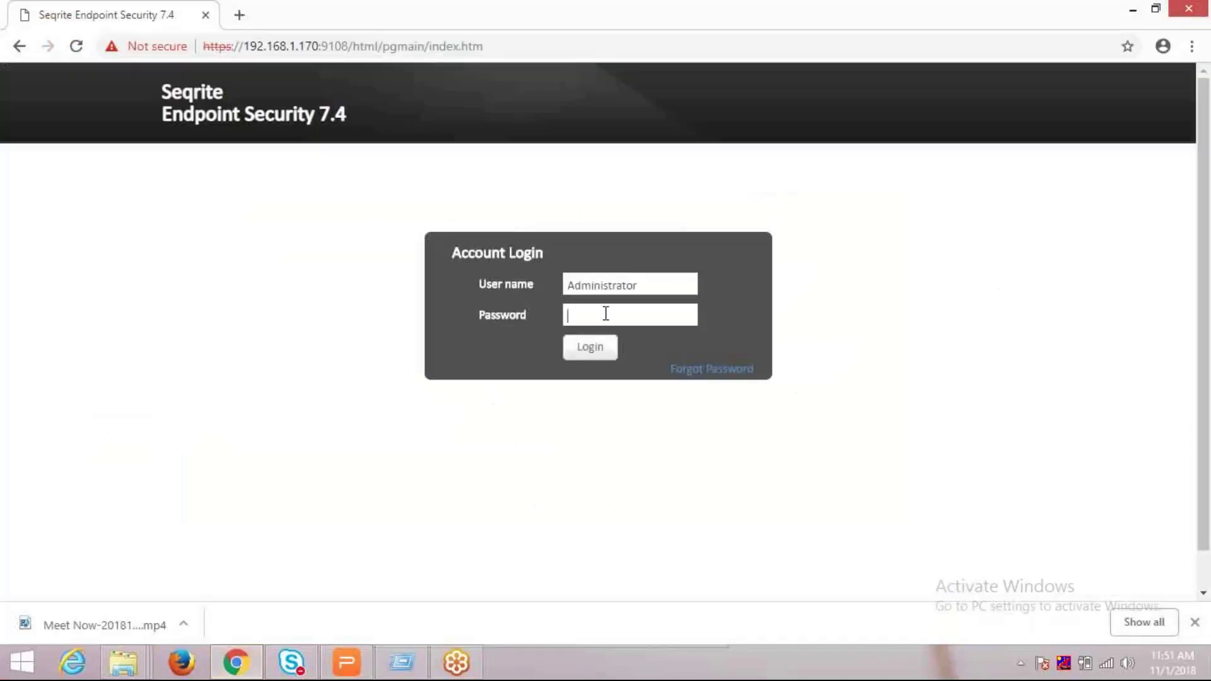
pyautogui.write('*****')
pyautogui.write('*')
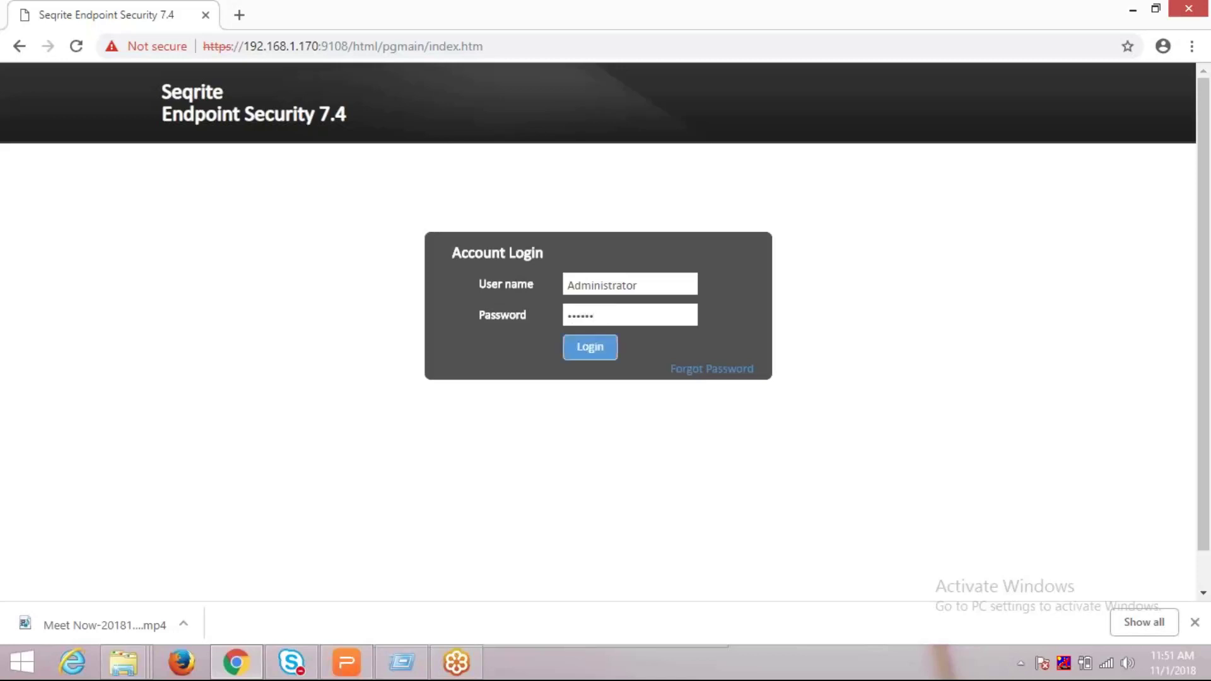
pyautogui.click(589, 347)
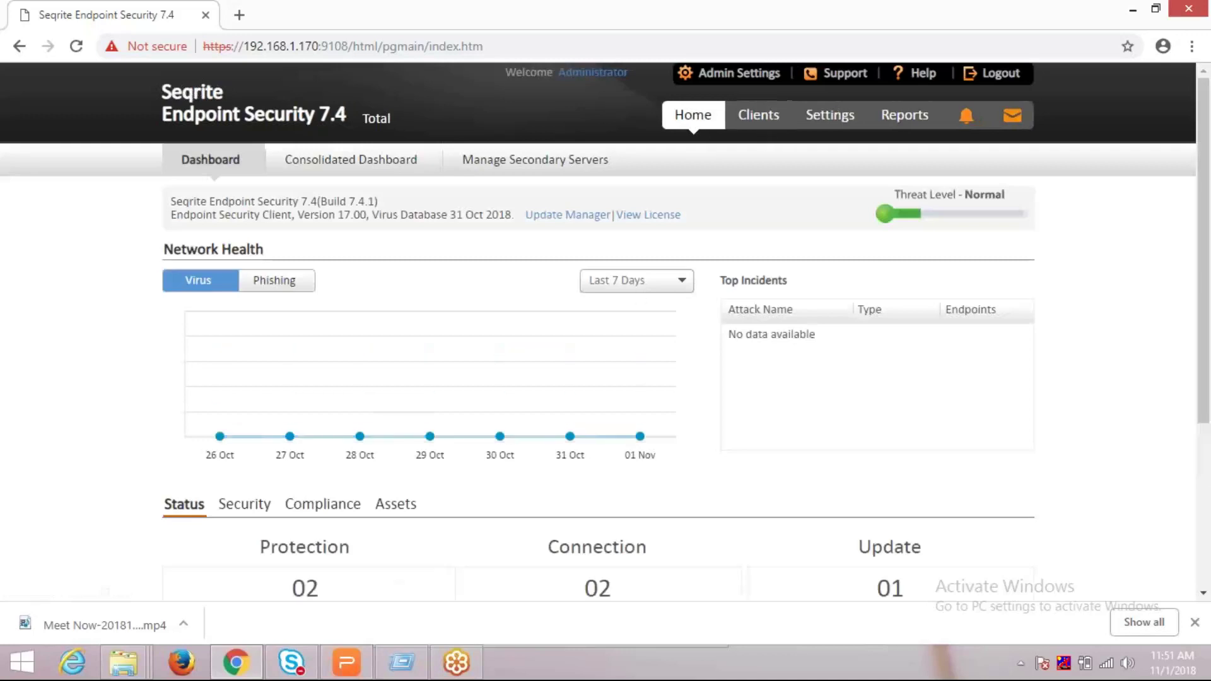
# Open the Default policy's Settings and scroll the Client Settings list toward Application Control
pyautogui.click(828, 127)
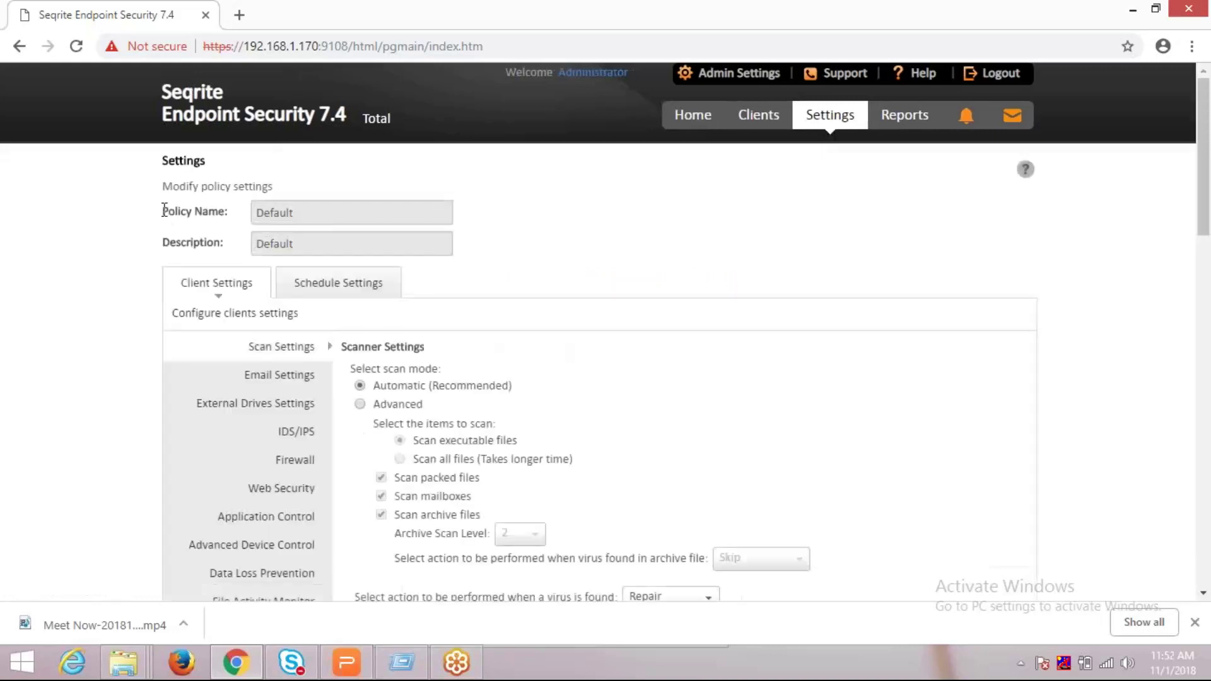
pyautogui.moveTo(161, 210); pyautogui.dragTo(221, 212)
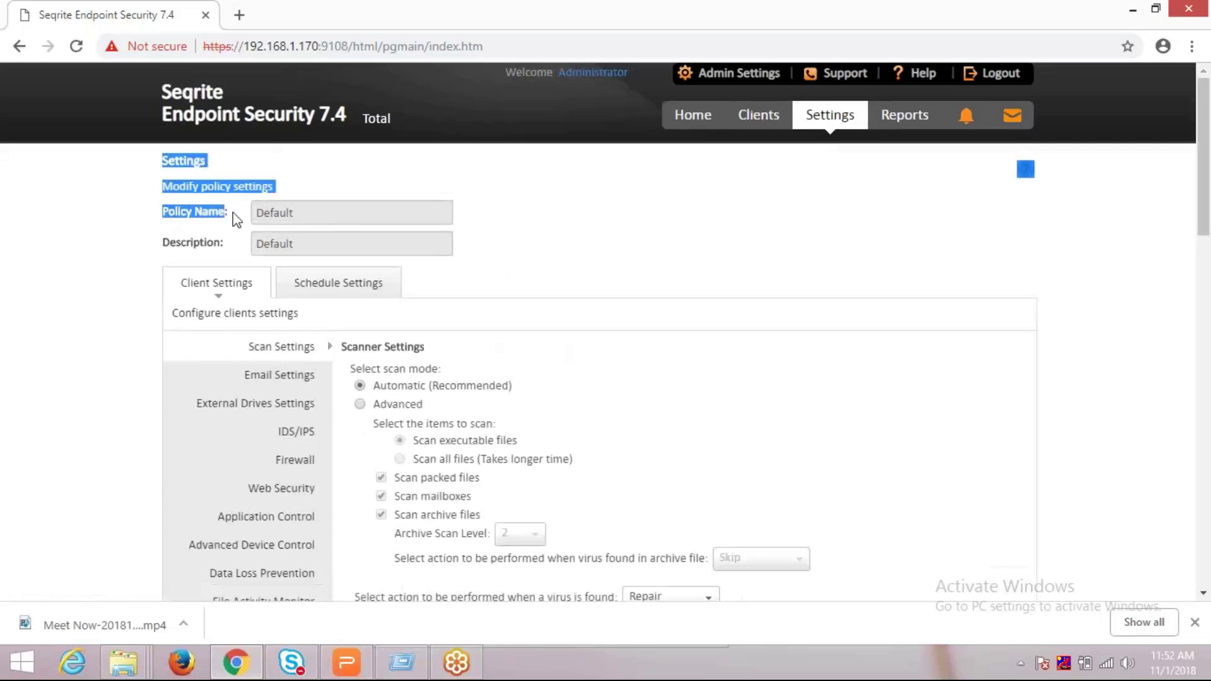
pyautogui.click(236, 217)
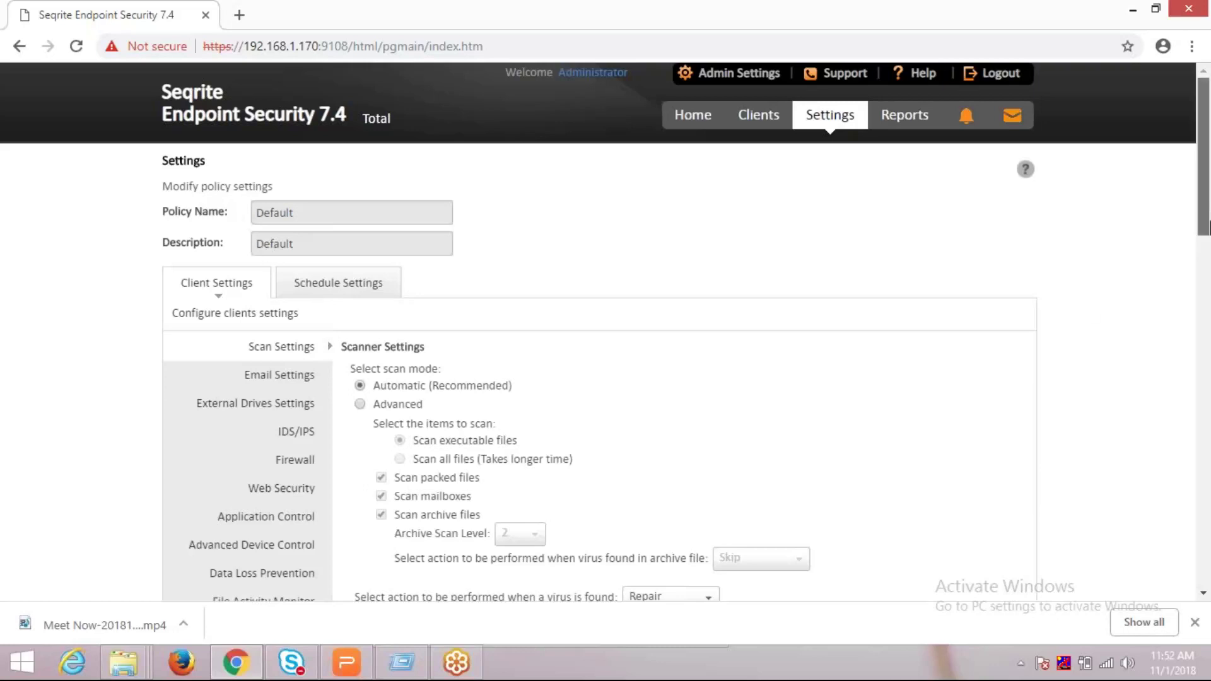
pyautogui.moveTo(1208, 225); pyautogui.dragTo(1208, 282)
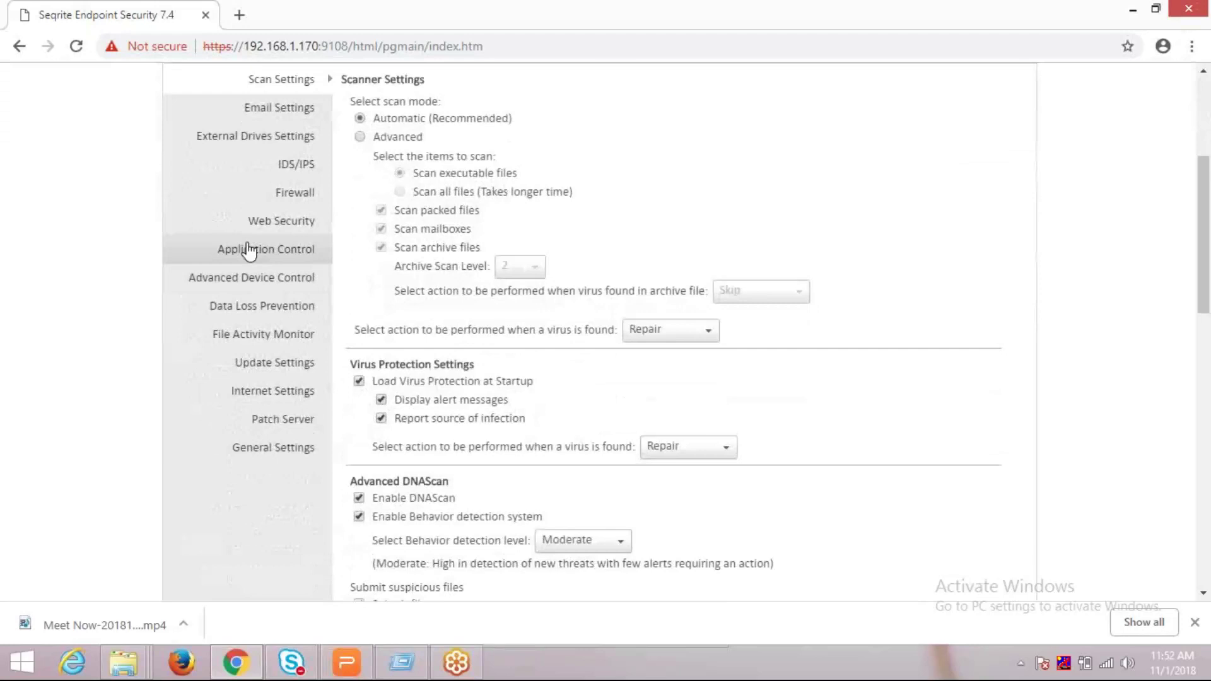
# Open Application Control and turn on blocking unauthorized applications when accessed
pyautogui.click(249, 250)
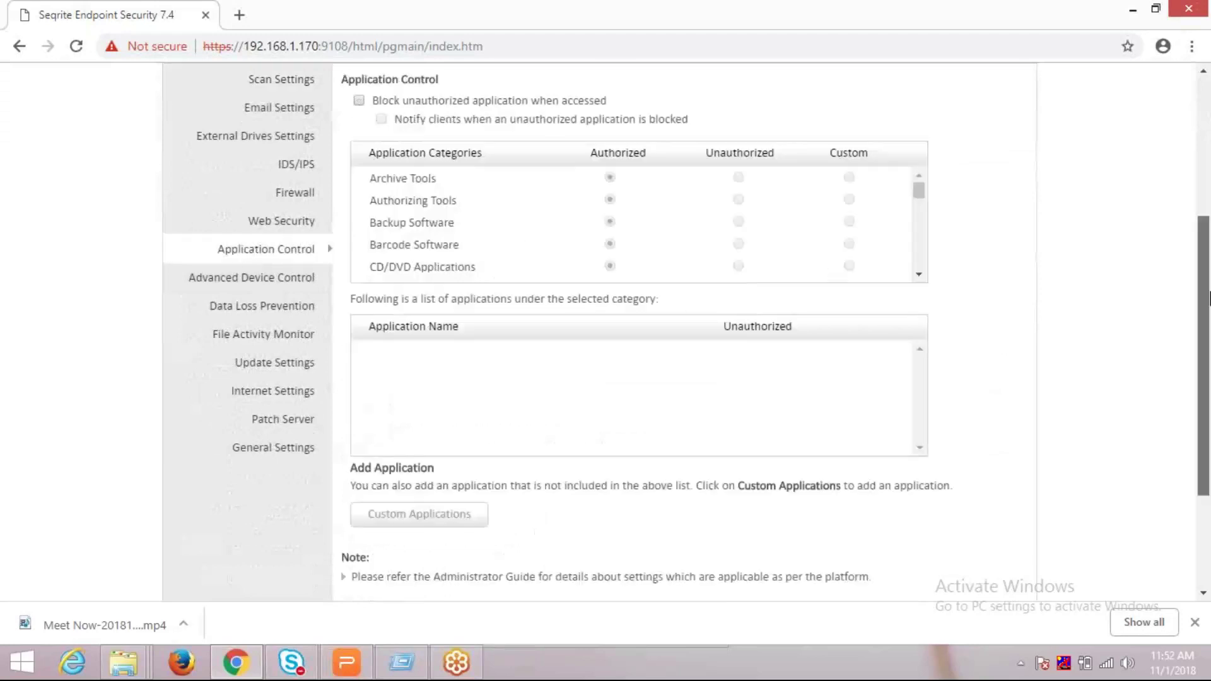
pyautogui.moveTo(1209, 291); pyautogui.dragTo(1208, 269)
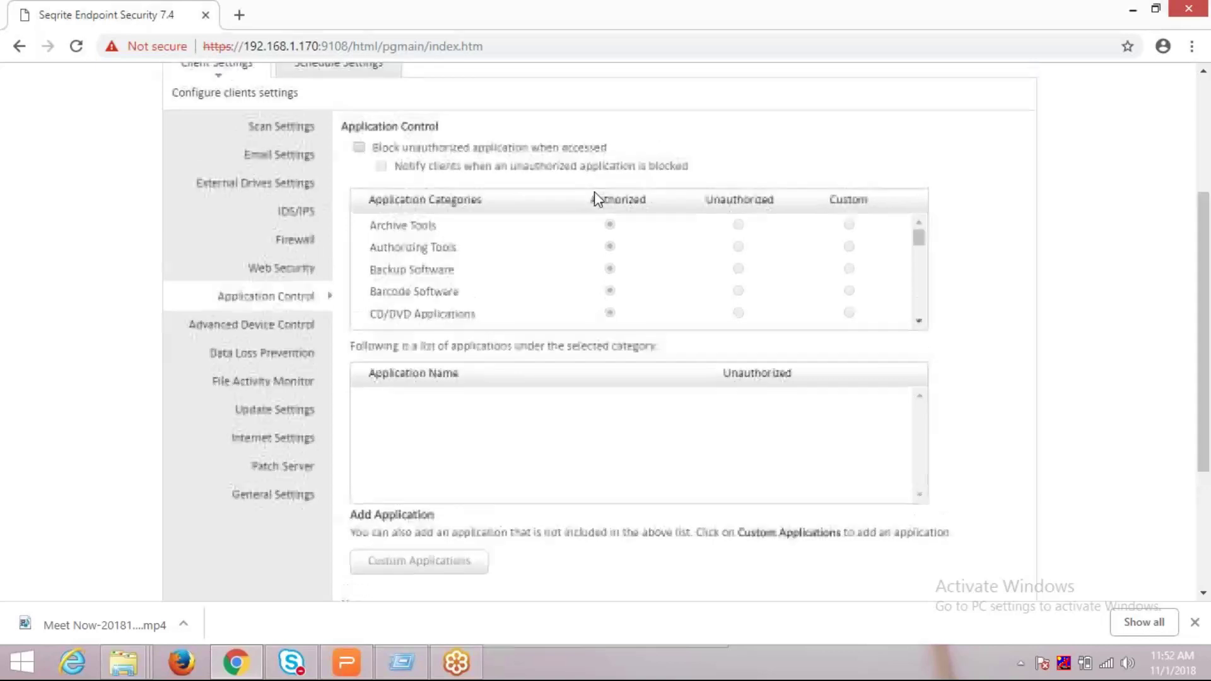
pyautogui.click(359, 148)
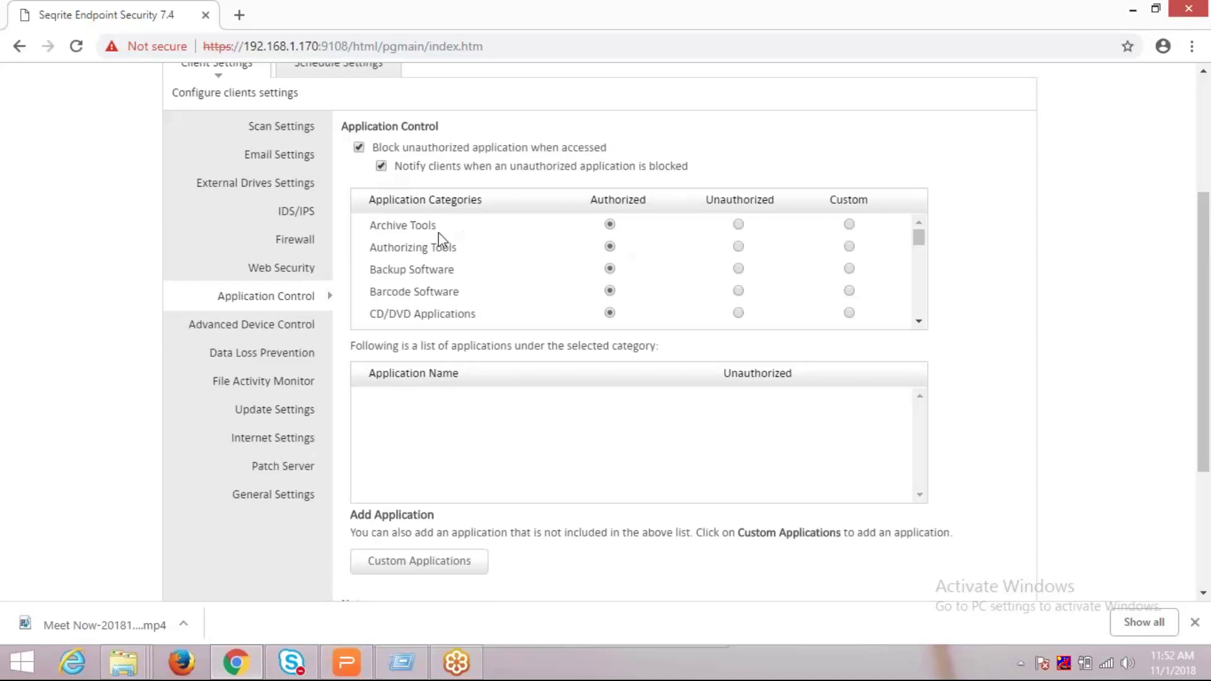
# Mark Archive Tools Unauthorized with a Custom rule, leaving Bitser allowed in its application list
pyautogui.click(738, 225)
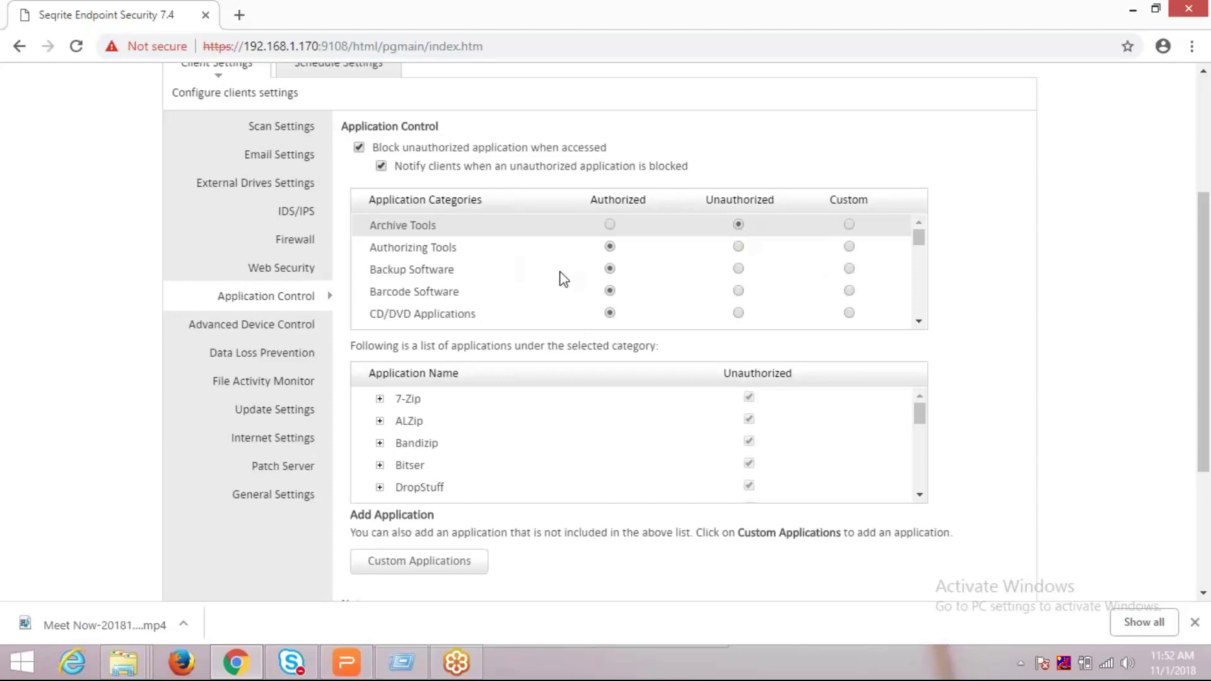
pyautogui.click(849, 224)
pyautogui.moveTo(919, 420); pyautogui.dragTo(923, 428)
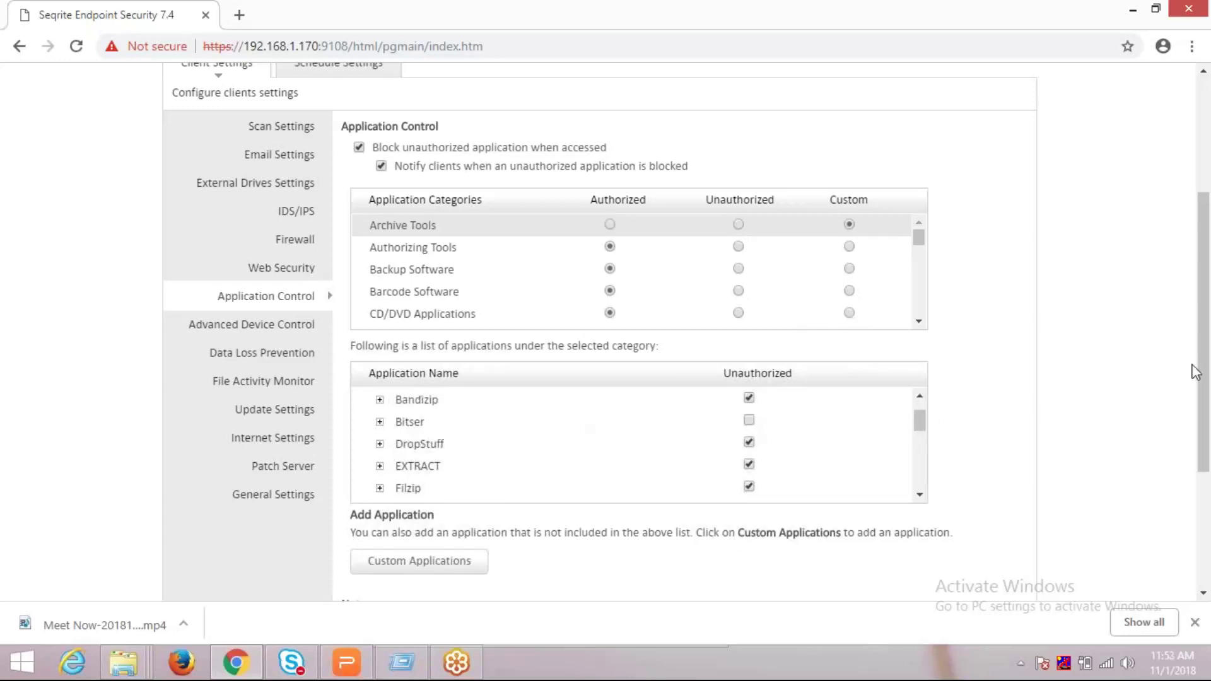
pyautogui.moveTo(1205, 349); pyautogui.dragTo(1208, 367)
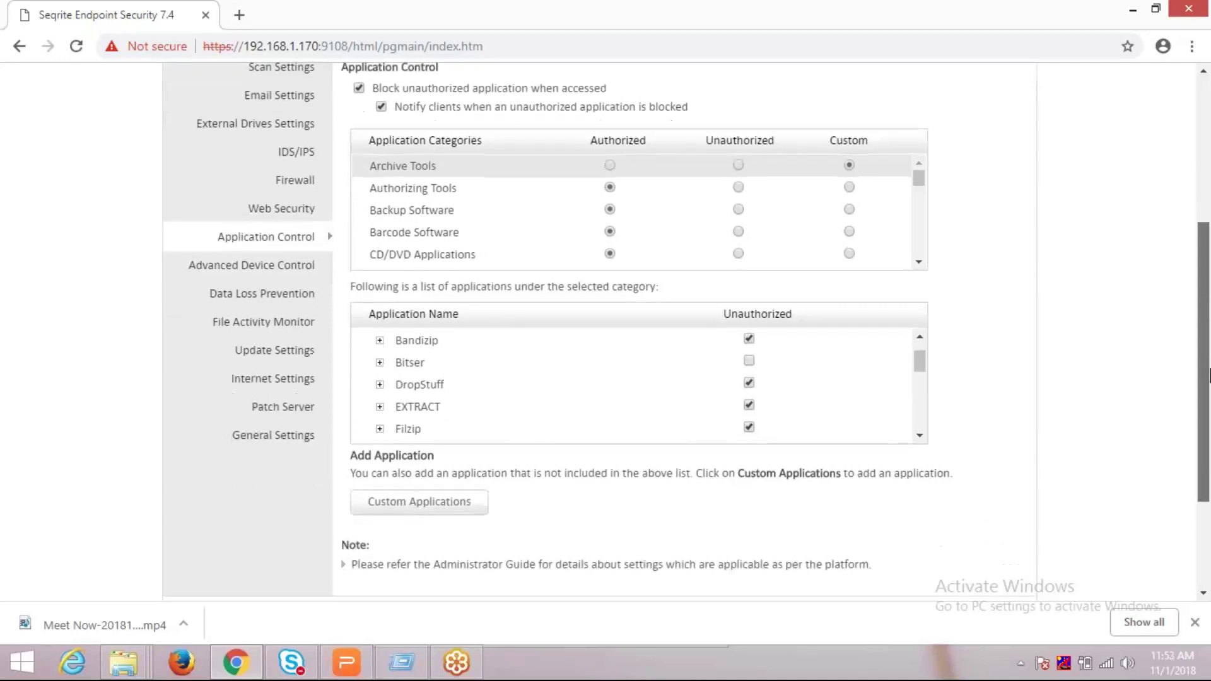
pyautogui.scroll(-1, 447, 485)
# Open Custom Applications and start a new Add Application form
pyautogui.click(448, 485)
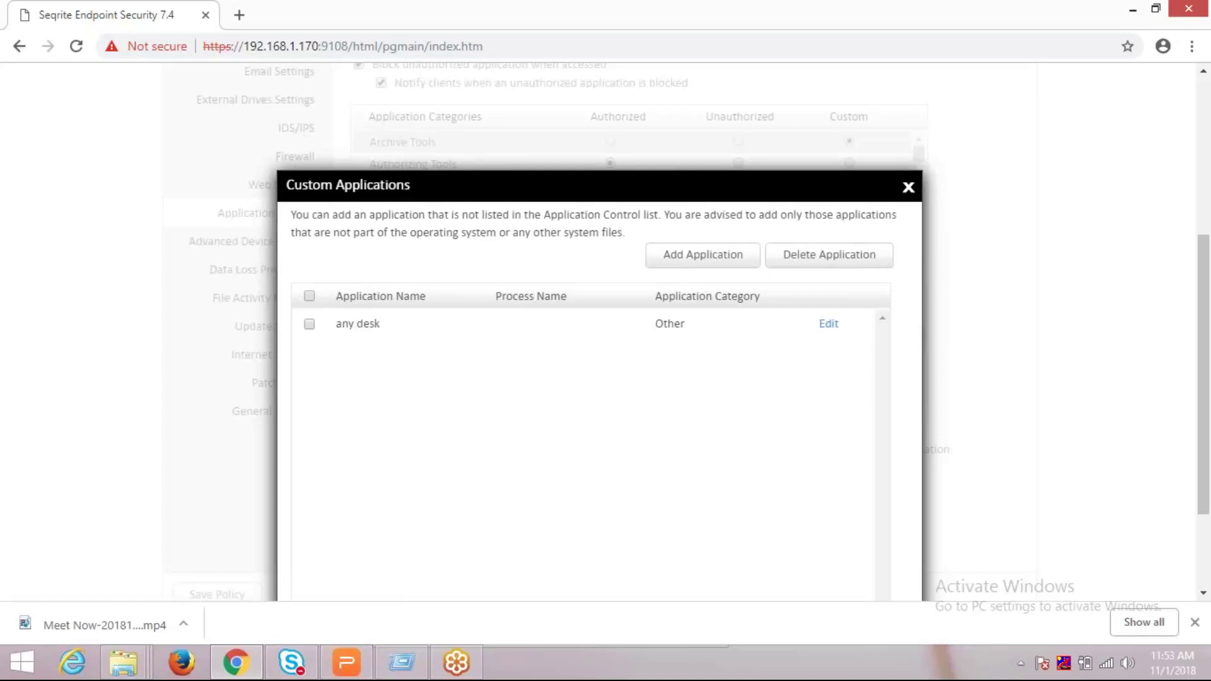
pyautogui.click(676, 263)
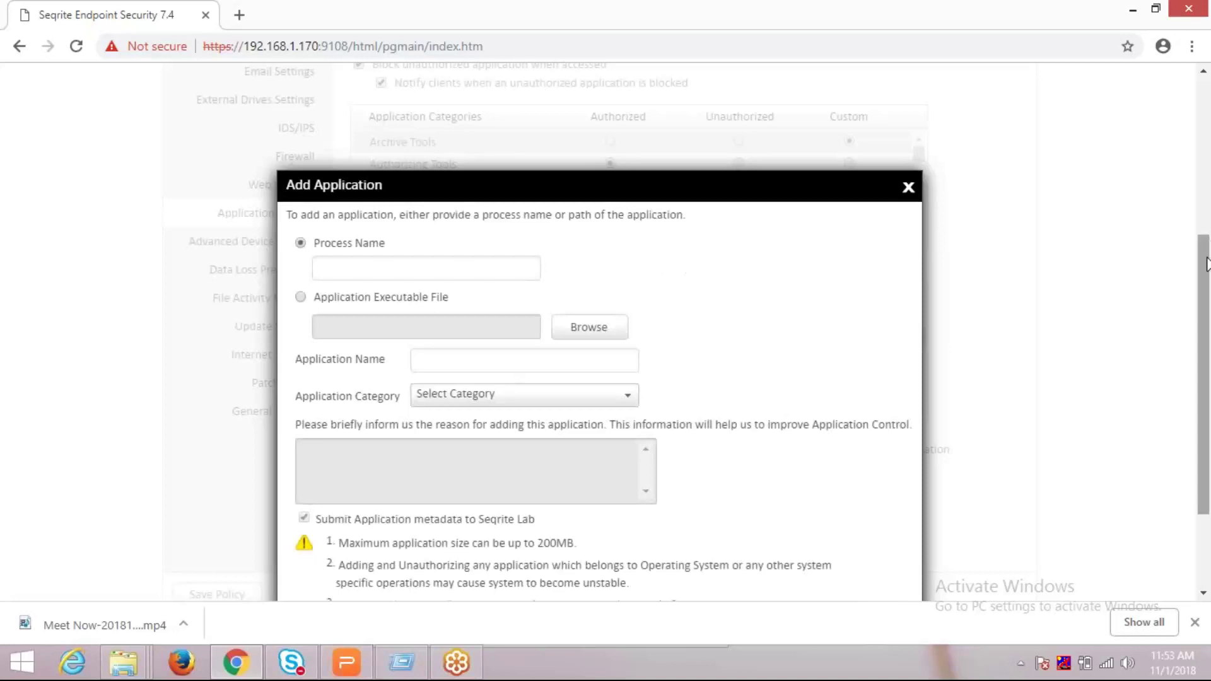
# Identify the app by Application Executable File, previewing name, category and reason fields
pyautogui.moveTo(1206, 263); pyautogui.dragTo(1206, 313)
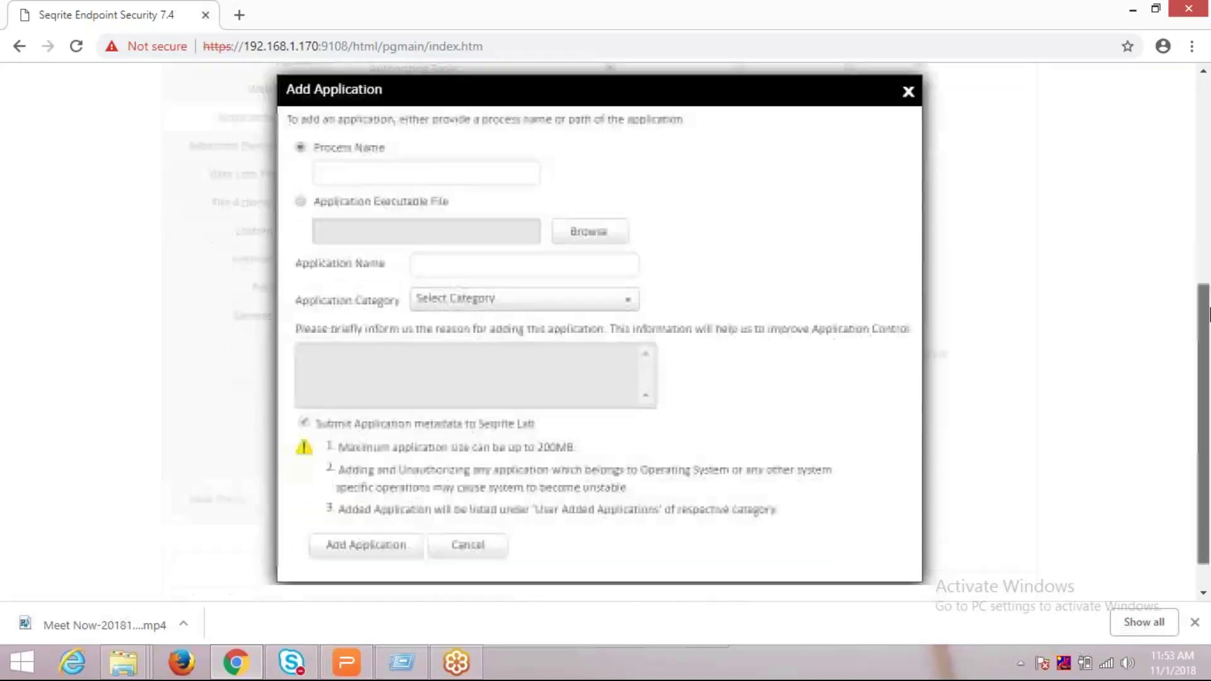
pyautogui.click(301, 202)
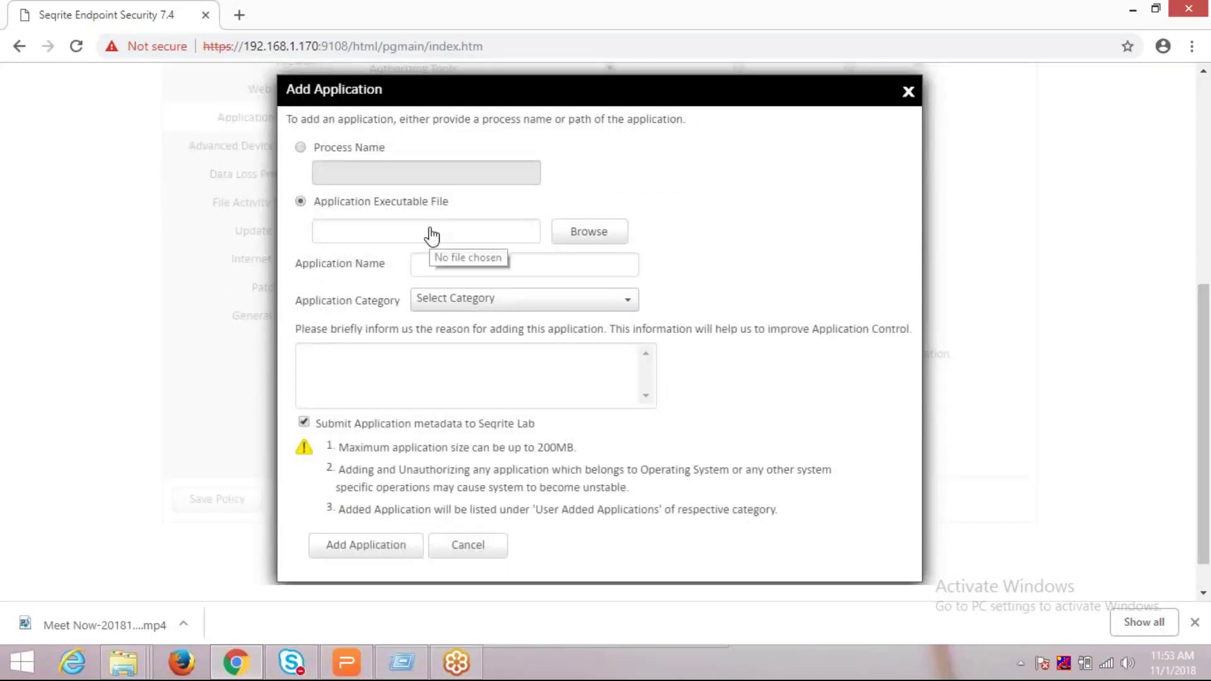
pyautogui.click(452, 266)
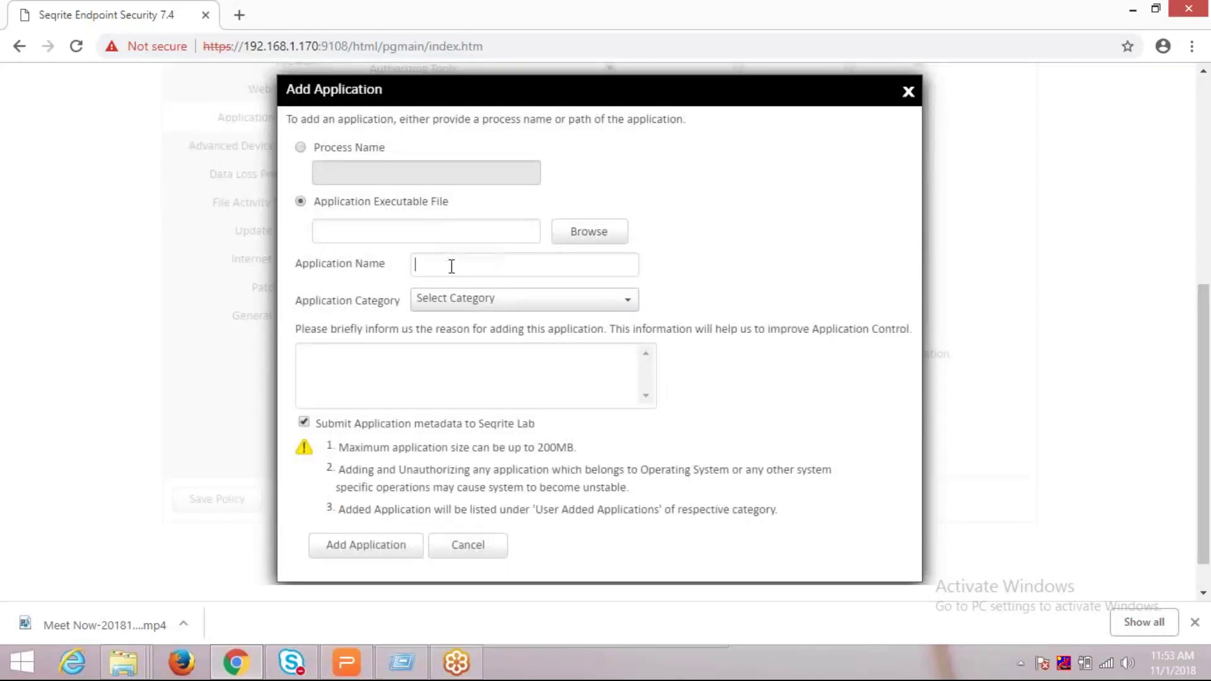
pyautogui.click(464, 295)
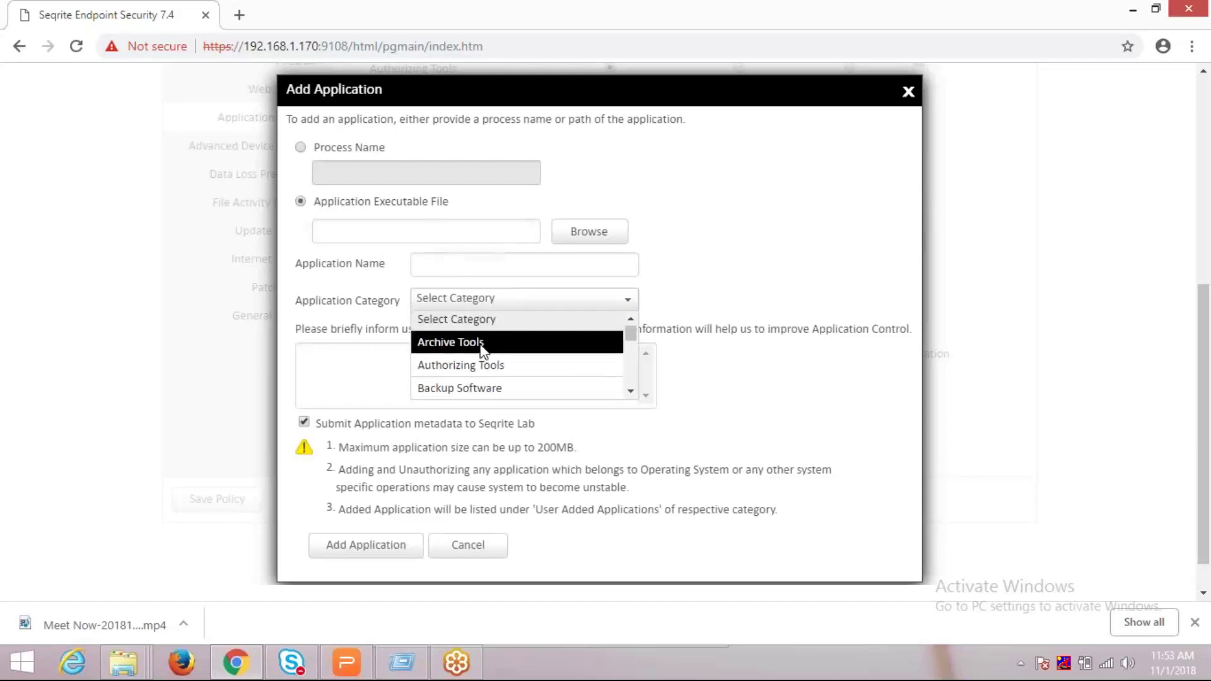
pyautogui.click(438, 269)
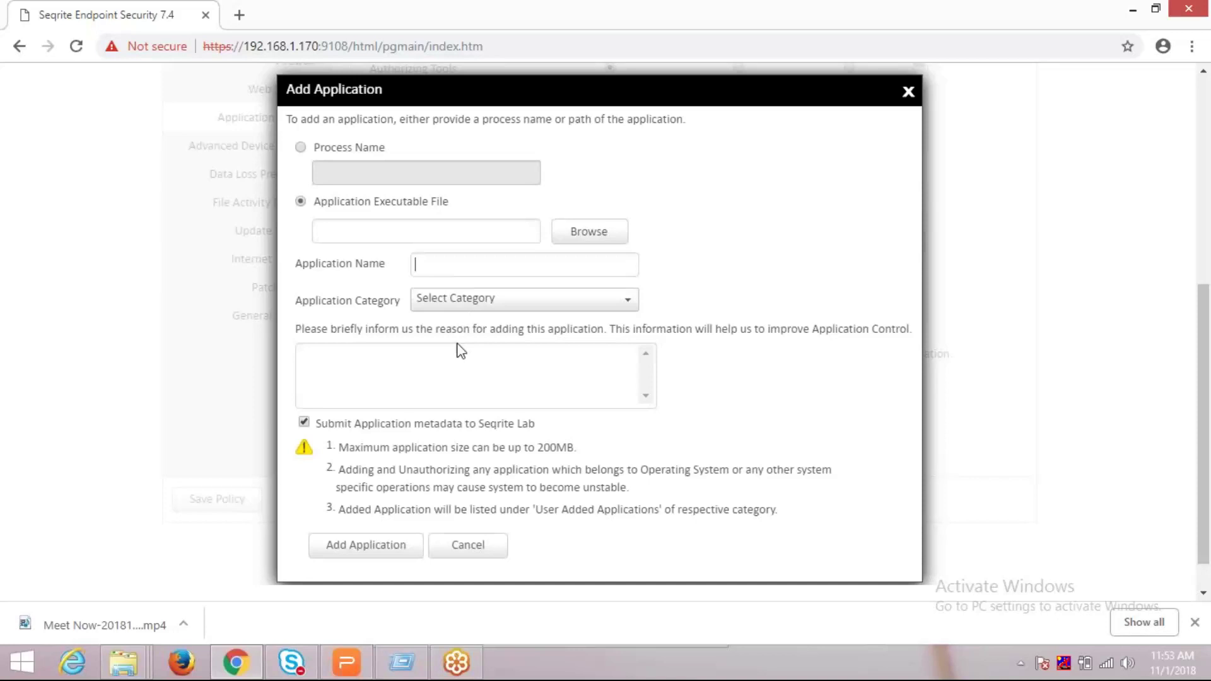
pyautogui.click(369, 386)
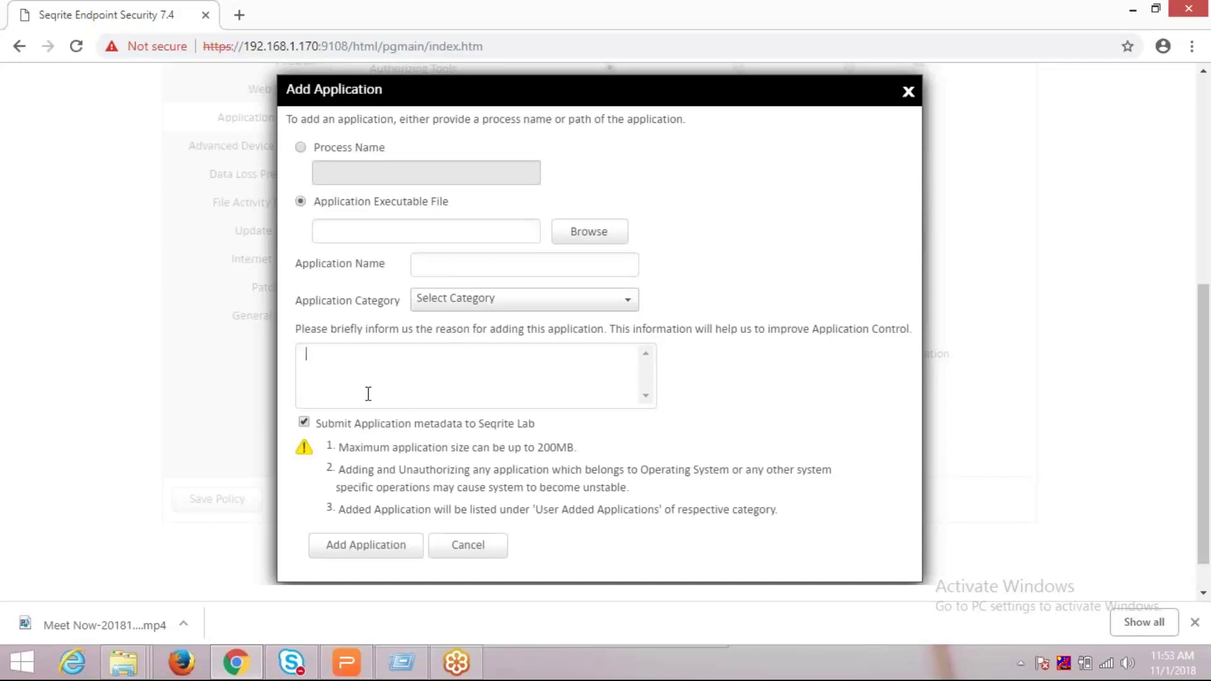